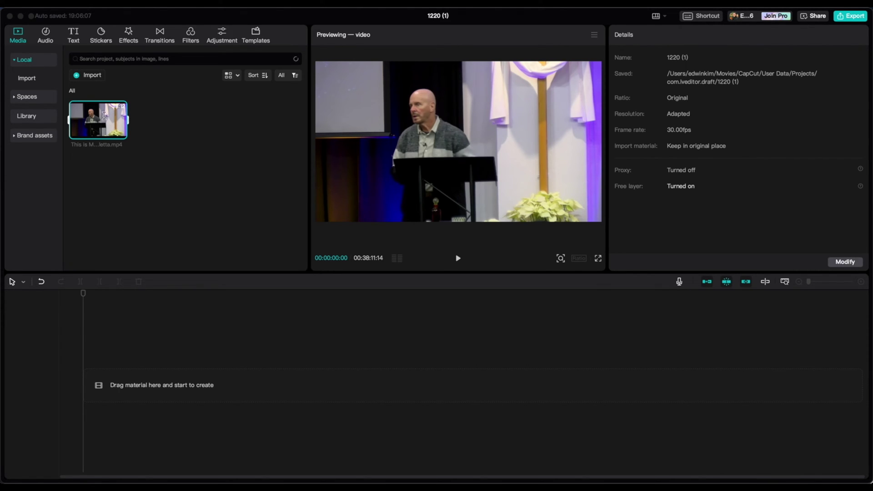
- Place the imported sermon MP4 on the timeline as a single clip
left_click_drag(104, 115, 108, 400)
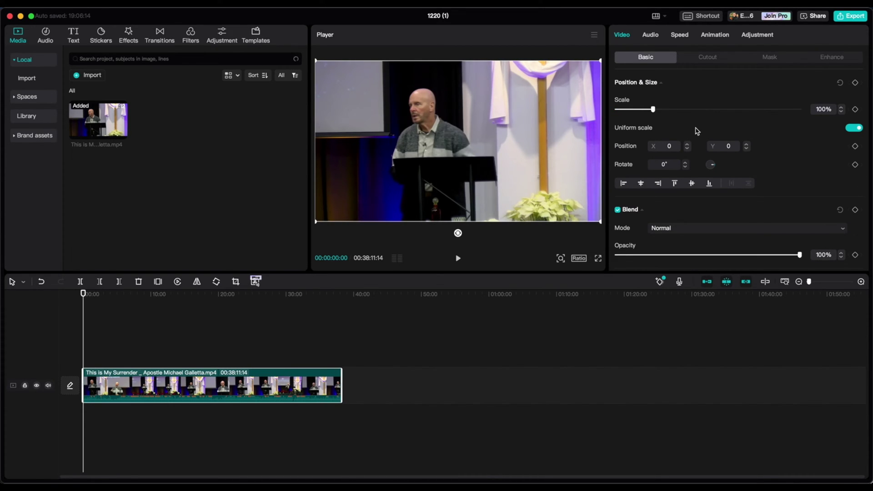
- Switch the canvas to 9:16 portrait and set the sermon clip's scale to 80%
scroll(704, 179, "down", 5)
scroll(707, 180, "up", 5)
left_click_drag(653, 109, 635, 109)
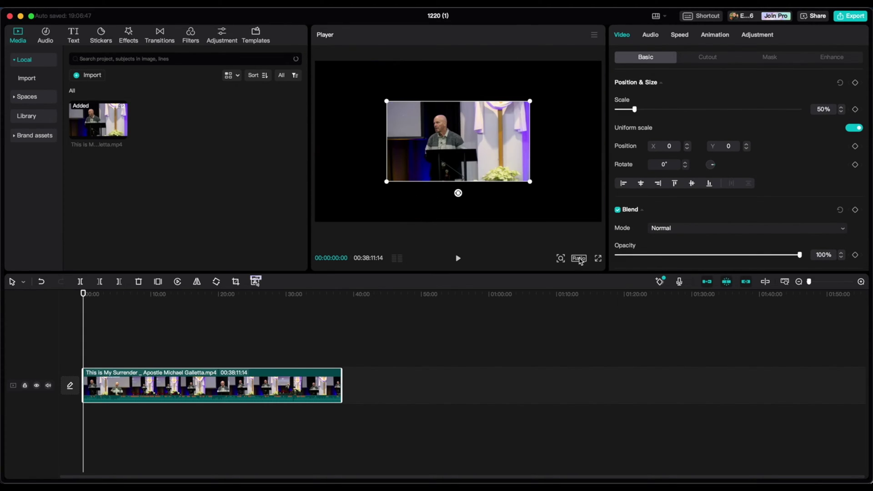
left_click(580, 259)
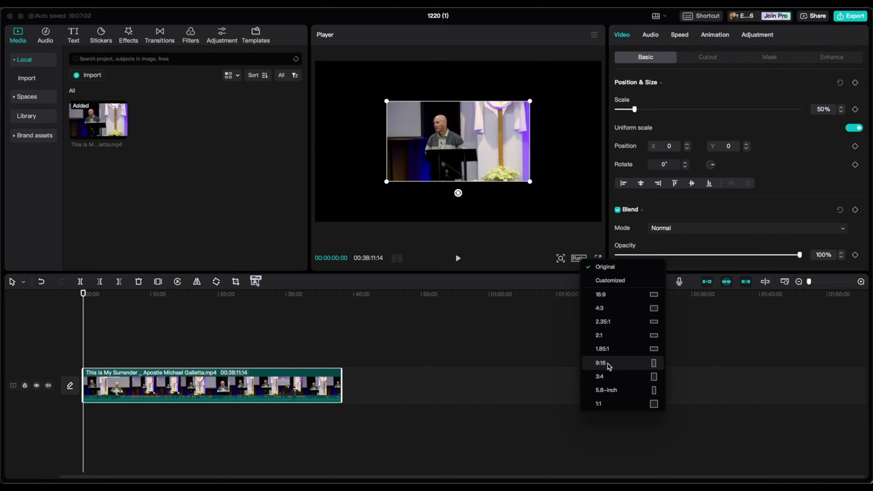
left_click(631, 366)
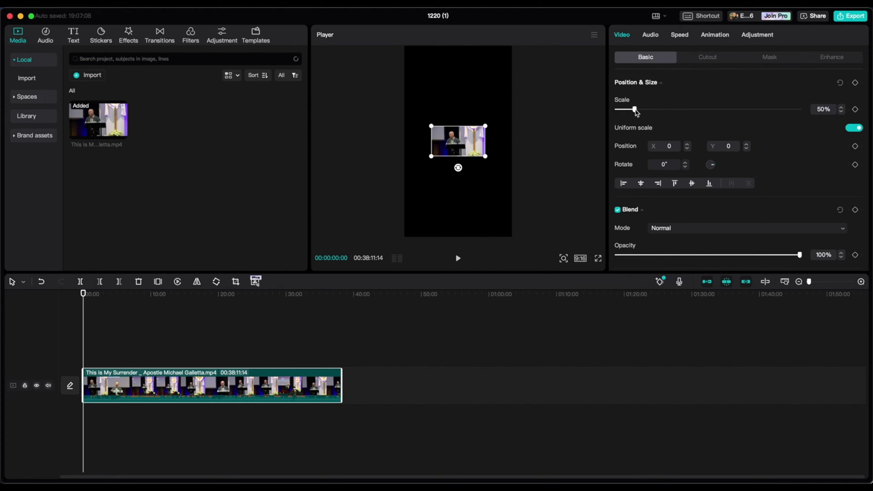
left_click_drag(636, 111, 647, 114)
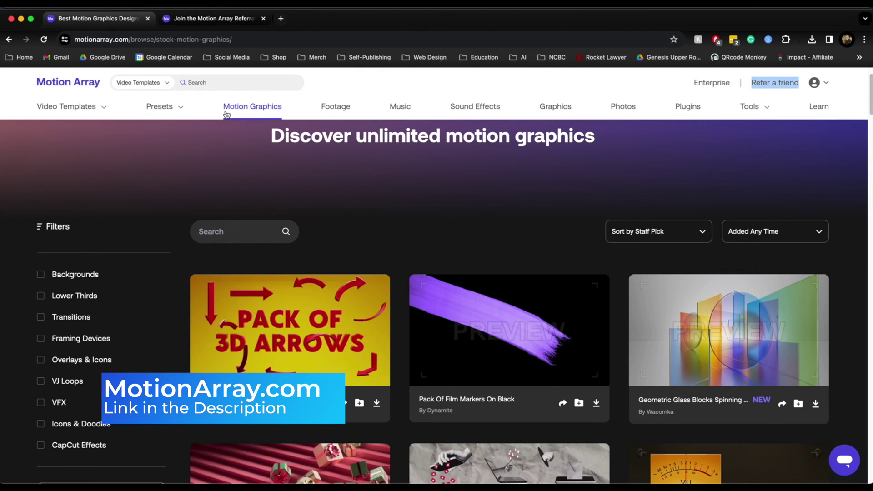
scroll(509, 200, "down", 10)
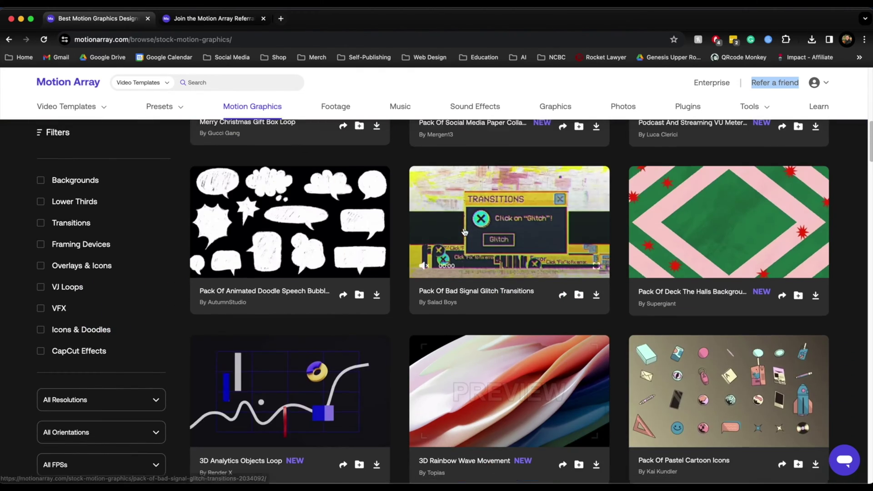
scroll(466, 246, "down", 6)
scroll(468, 264, "up", 2)
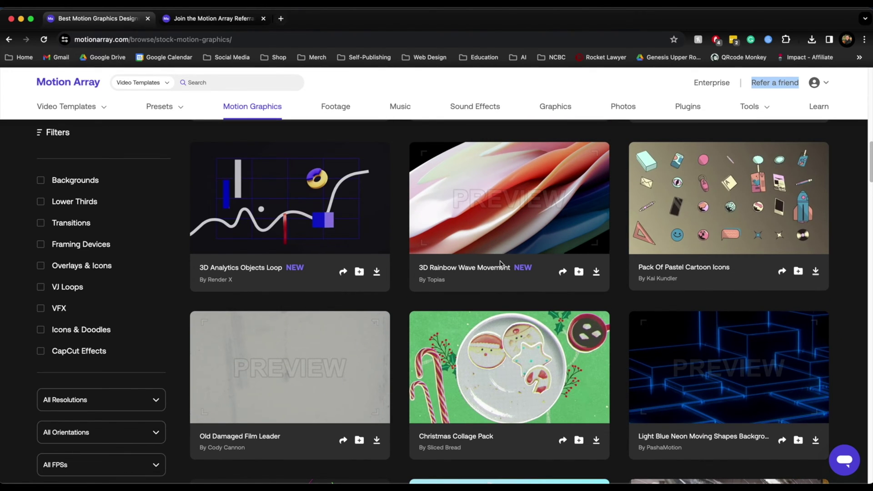
scroll(500, 263, "up", 1)
scroll(509, 273, "down", 3)
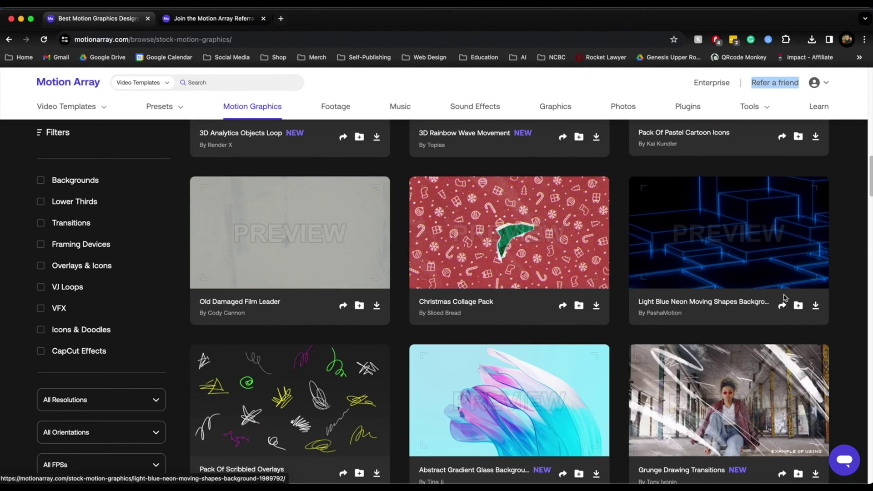
left_click(228, 26)
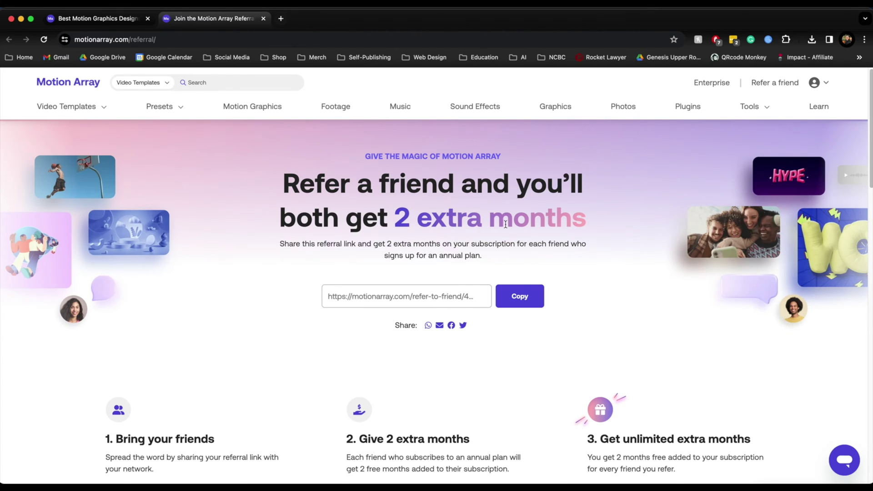
left_click(506, 302)
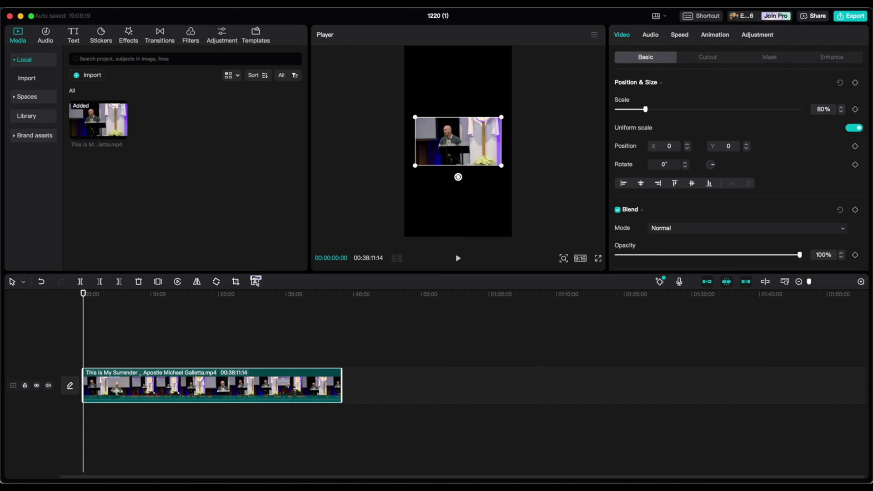
- Import the 3D rainbow wave .mov and place it at the timeline start above the sermon
left_click_drag(3, 144, 194, 143)
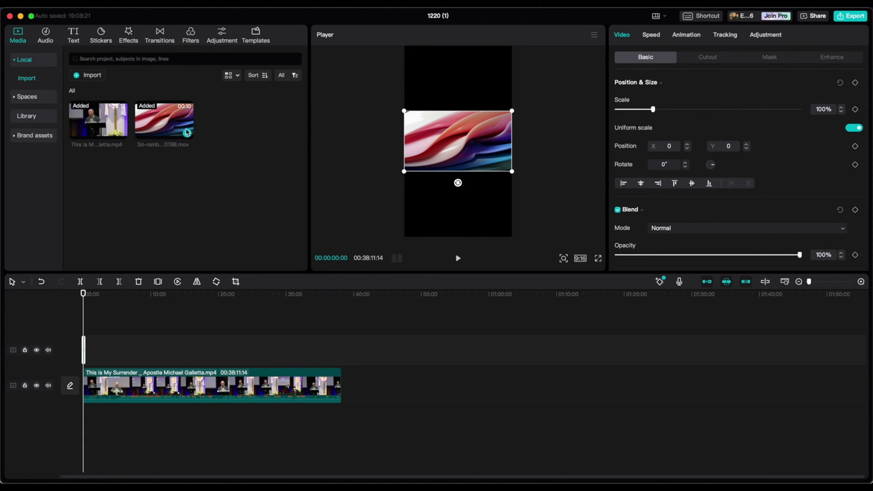
left_click_drag(163, 127, 87, 430)
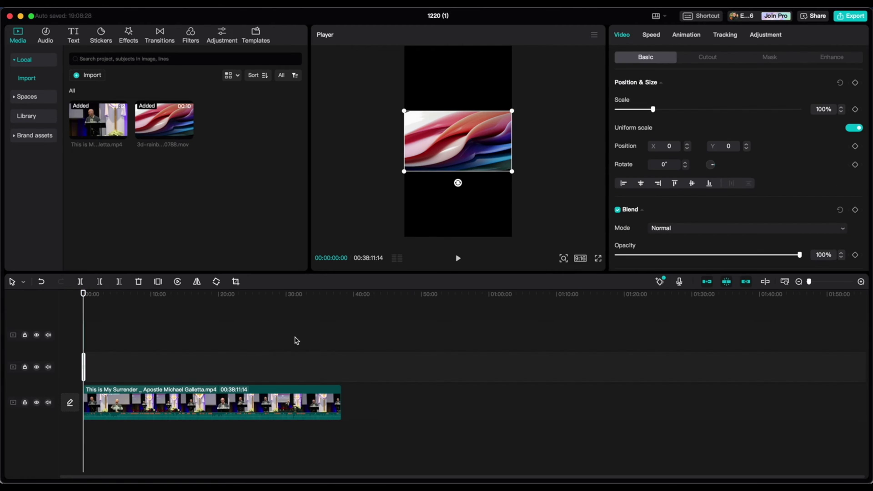
left_click(203, 368)
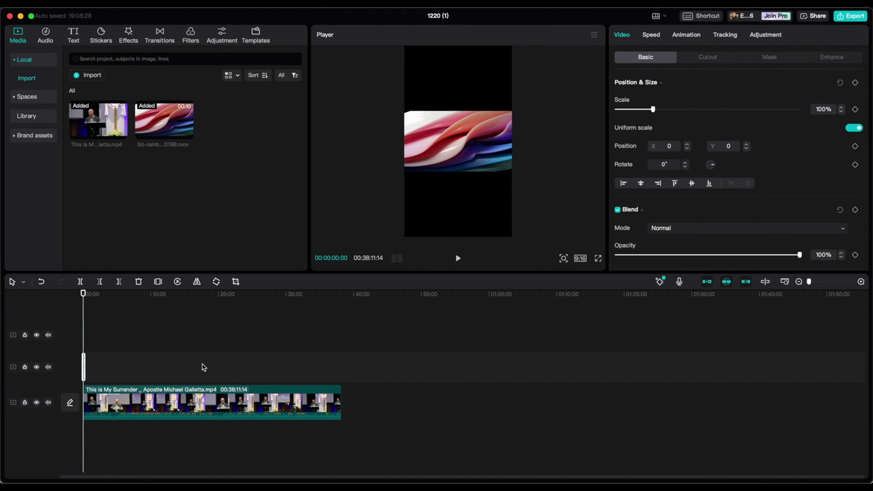
left_click(198, 367)
left_click(85, 334)
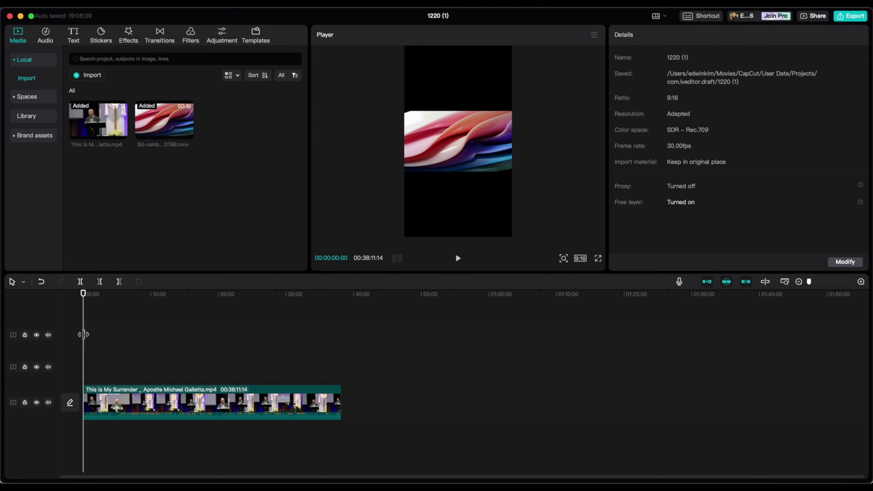
- Preview the rainbow clip, then paste copies end to end for seven repeats
scroll(84, 334, "up", 5)
left_click(94, 352)
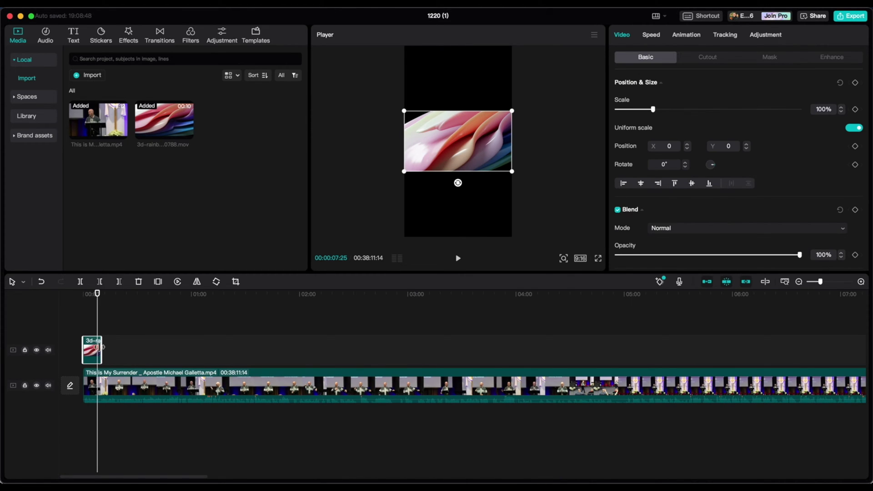
left_click(87, 350)
key("space")
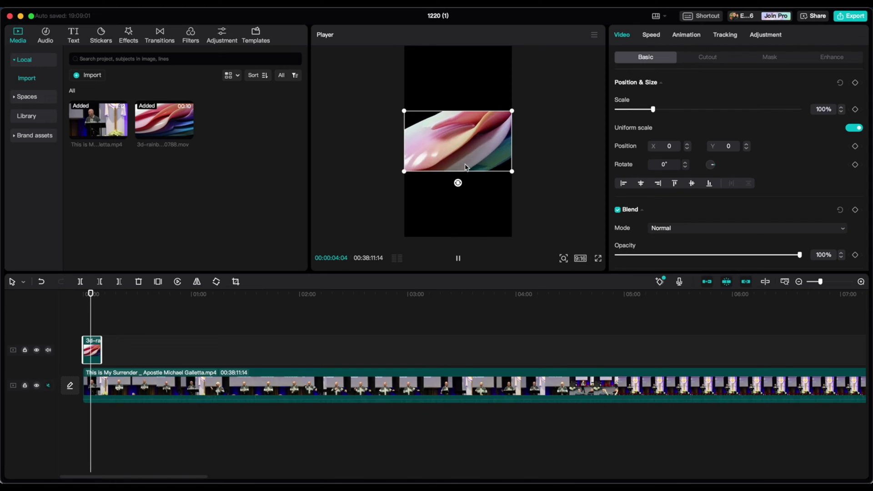
key("space")
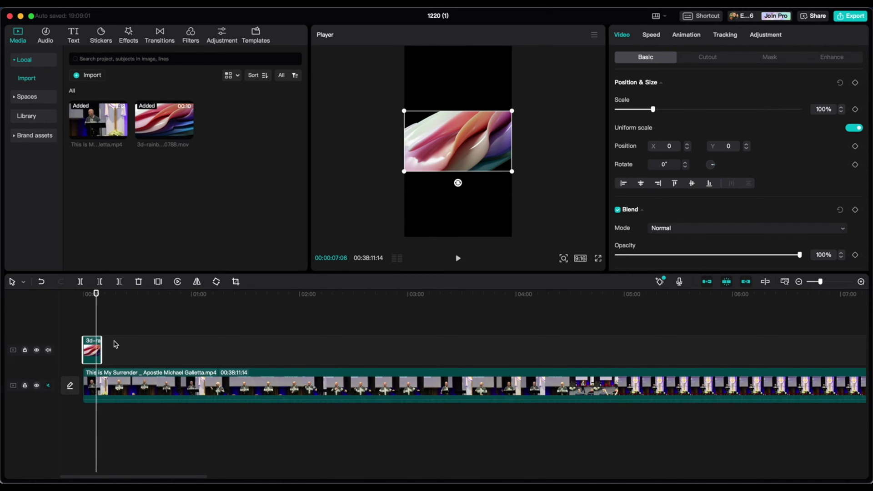
left_click(100, 297)
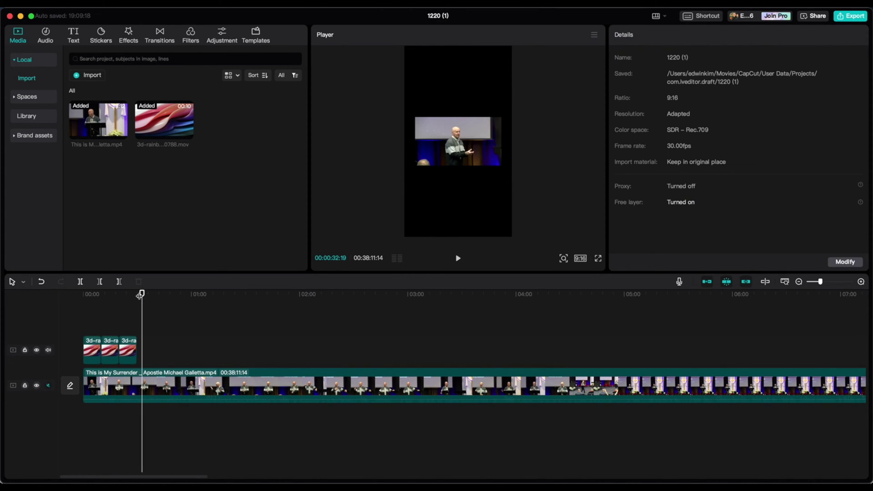
left_click(132, 294)
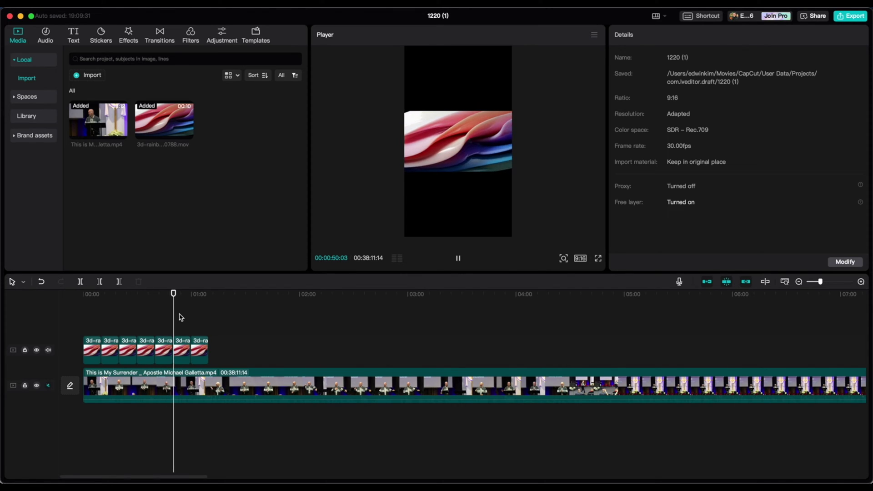
left_click(115, 355)
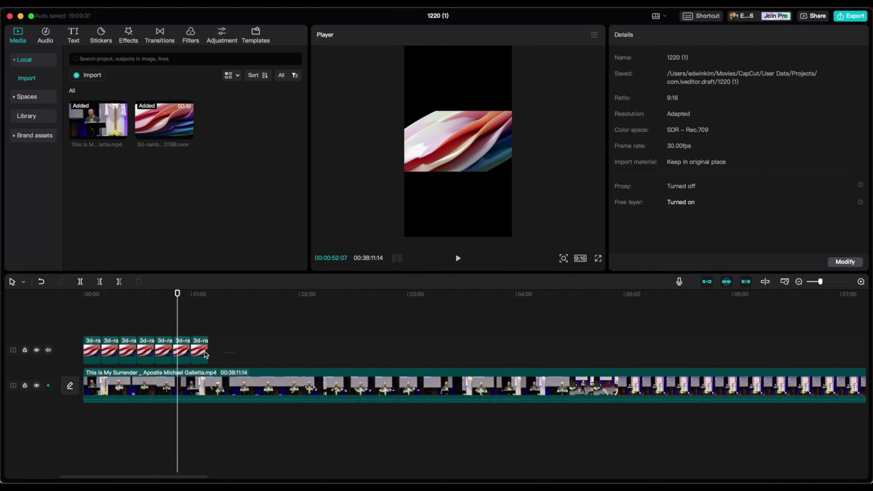
- Group the rainbow clips, rotate and scale them to fill the frame, and raise the sermon to the top track
right_click(114, 355)
left_click(139, 348)
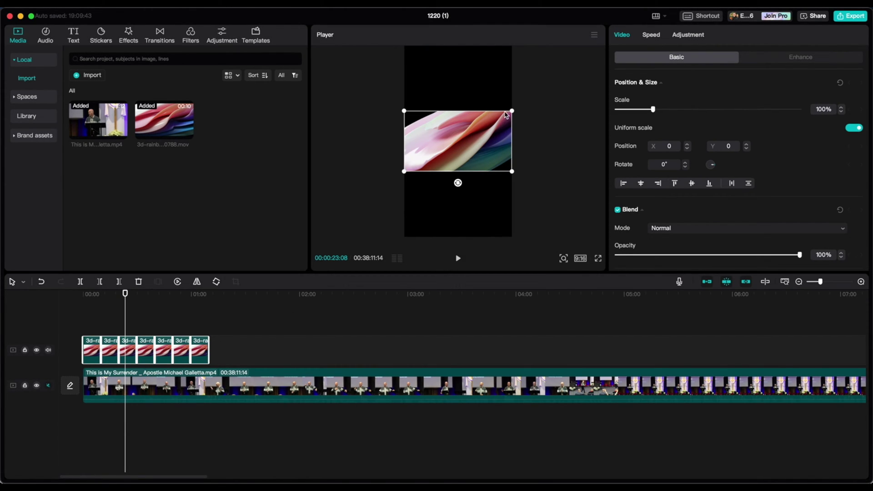
left_click_drag(458, 183, 416, 141)
left_click_drag(488, 195, 509, 231)
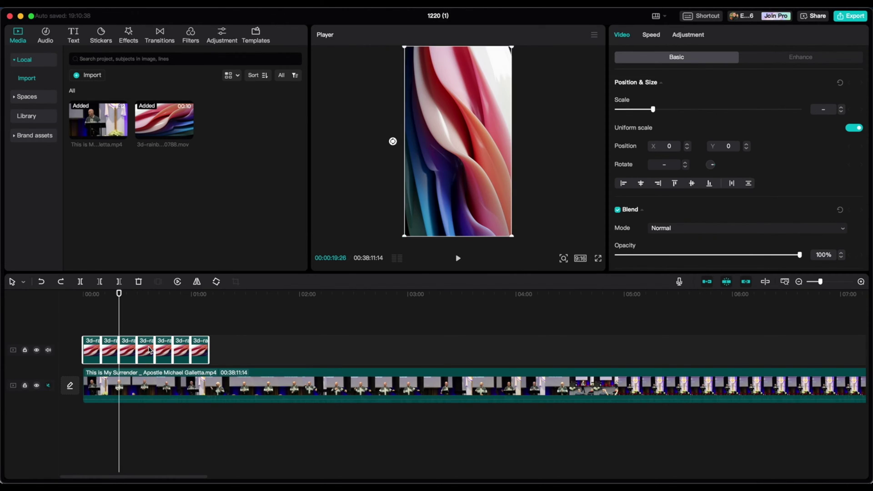
left_click_drag(156, 387, 176, 325)
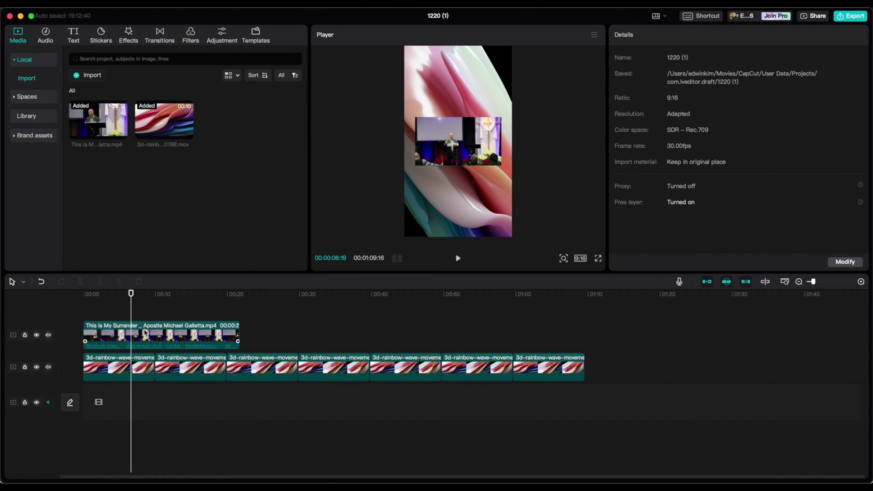
- Ungroup the rainbow clips and delete the surplus copies from 00:33 onward
left_click(241, 306)
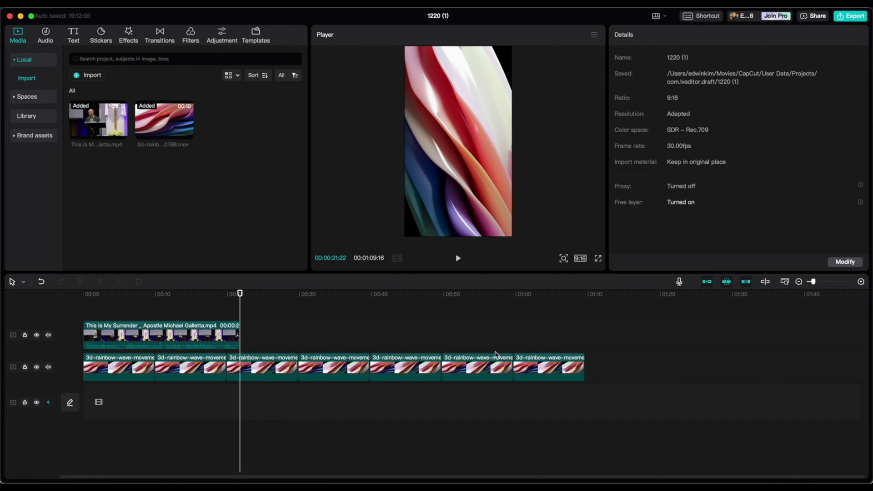
right_click(267, 373)
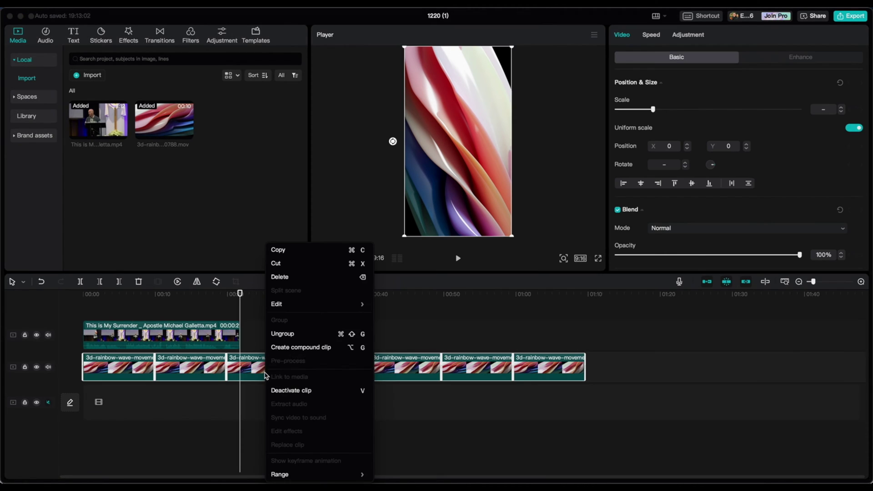
left_click(321, 335)
left_click(322, 413)
left_click(318, 369)
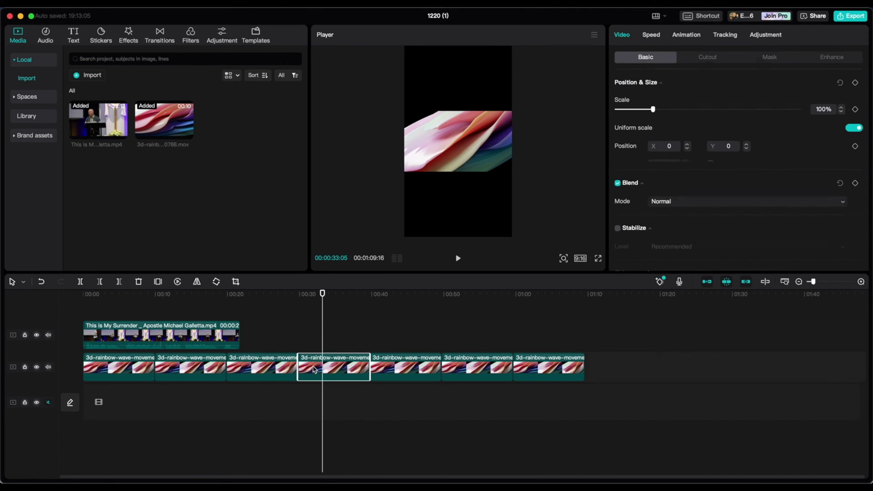
key("Delete")
left_click(406, 366)
key("Delete")
left_click(494, 366)
key("Delete")
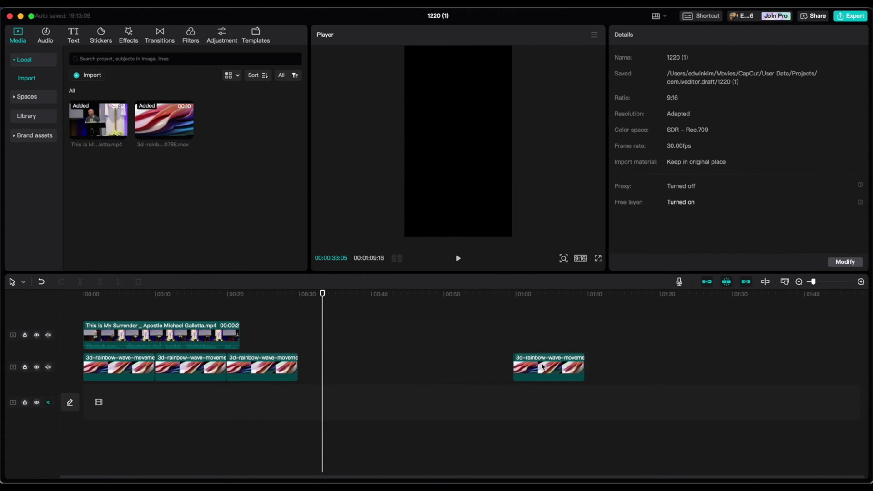
left_click(550, 367)
key("Delete")
- Trim the last rainbow clip to end with the sermon at 00:21:22 and adjust the background's rotation
left_click(289, 368)
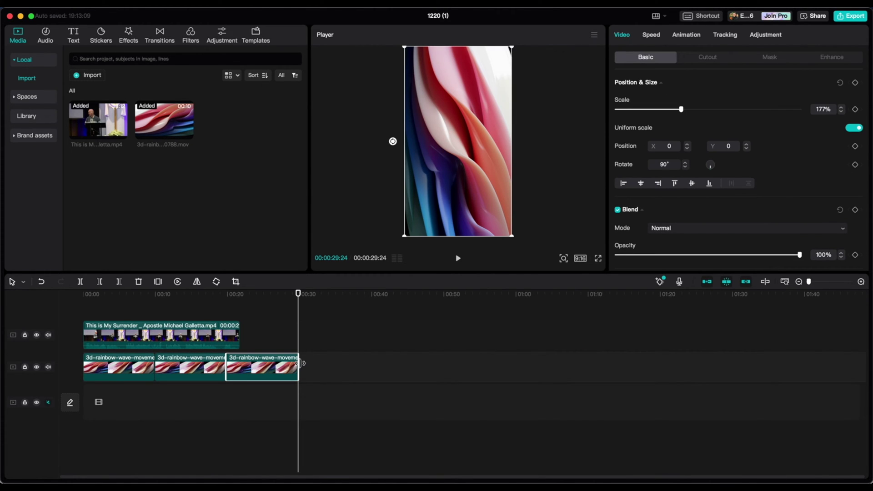
left_click_drag(301, 369, 240, 369)
left_click_drag(82, 295, 113, 318)
left_click(113, 337)
left_click(191, 320)
left_click(211, 372)
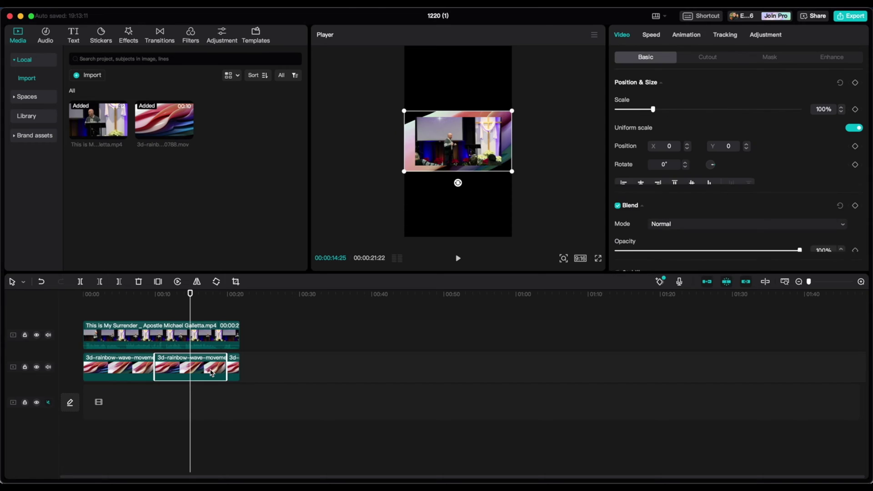
left_click_drag(458, 184, 419, 157)
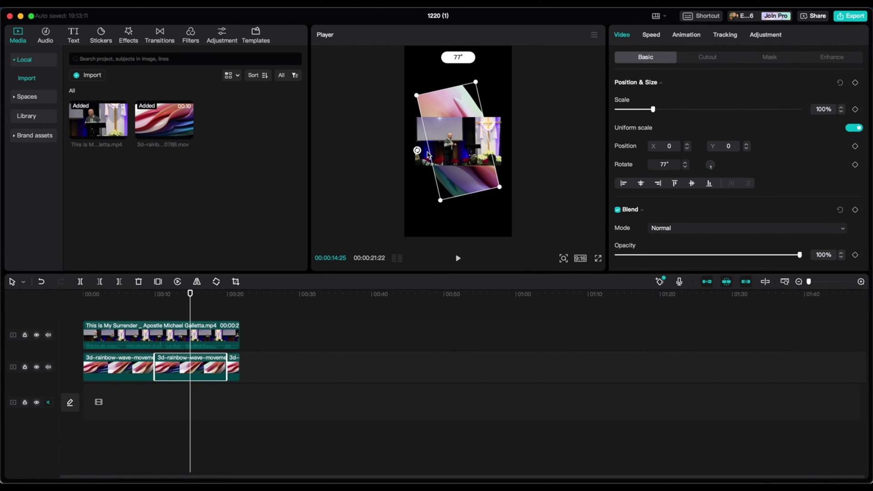
left_click_drag(427, 155, 422, 155)
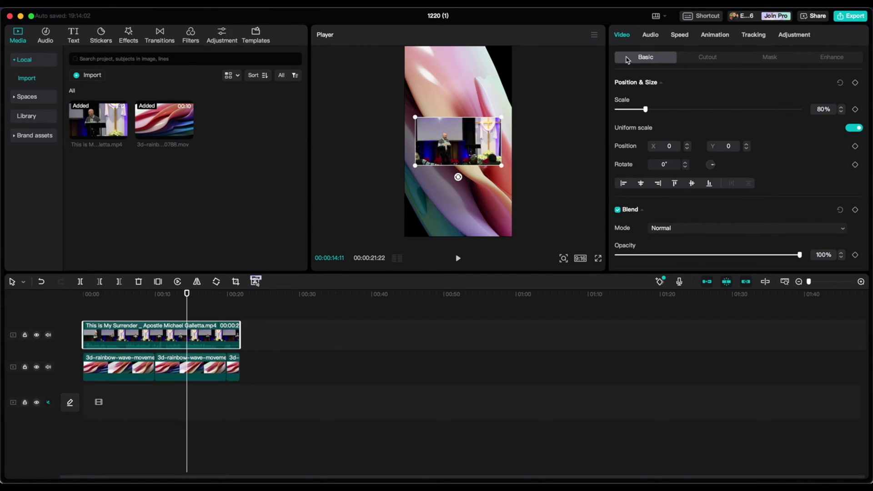
- Apply a circle mask to the sermon clip and enlarge the video to 189%
left_click(769, 57)
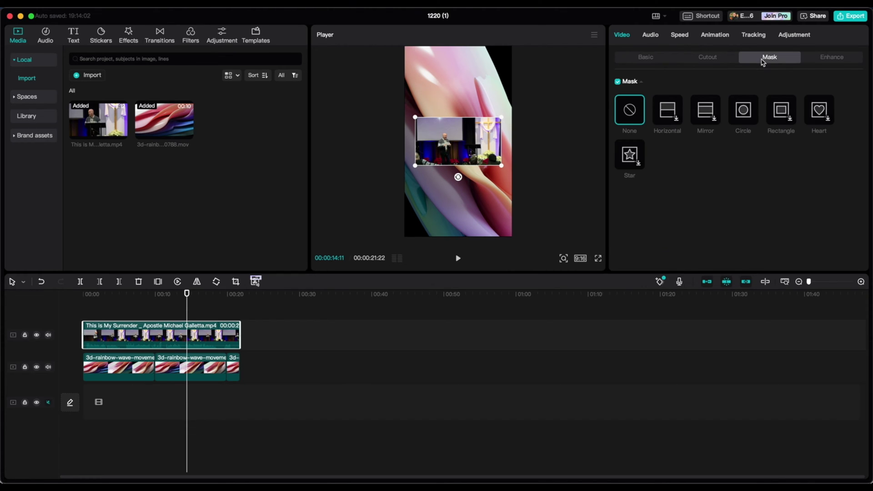
left_click(742, 114)
left_click_drag(471, 155, 513, 214)
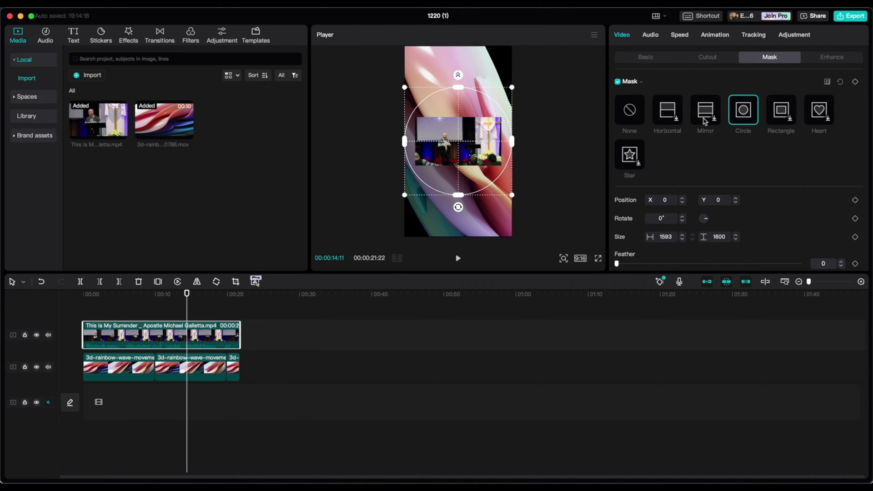
left_click(645, 57)
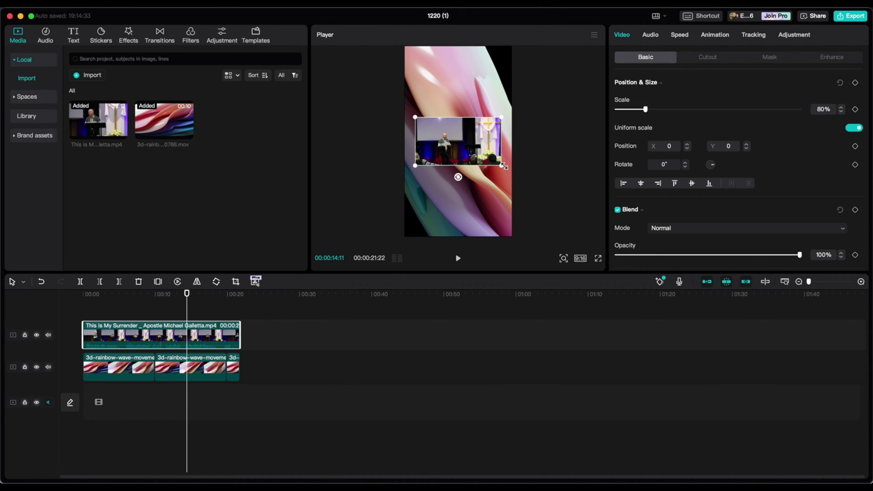
left_click_drag(504, 166, 558, 221)
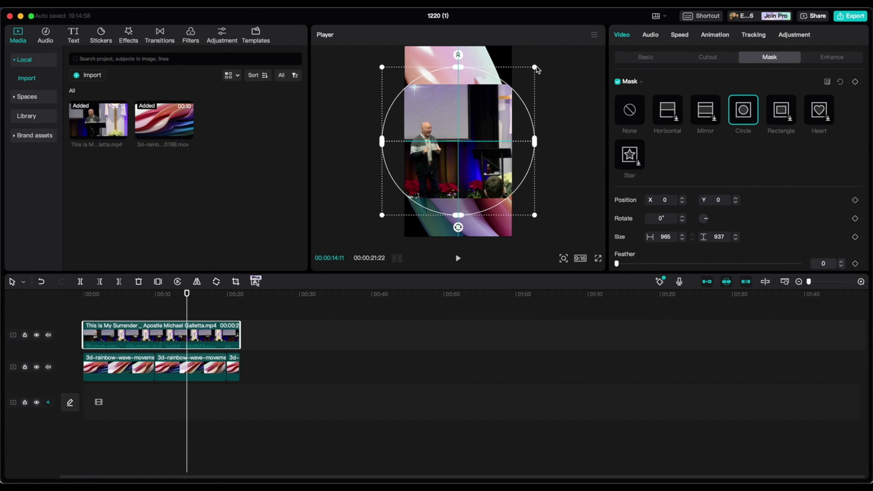
- Shrink the circle around the speaker and shift the video right to centre the speaker
left_click_drag(535, 68, 454, 146)
left_click(415, 134)
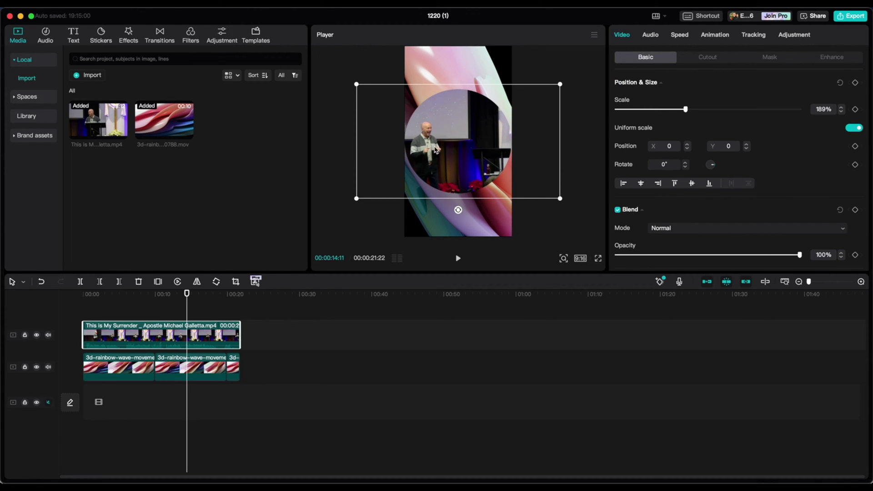
left_click_drag(457, 141, 461, 141)
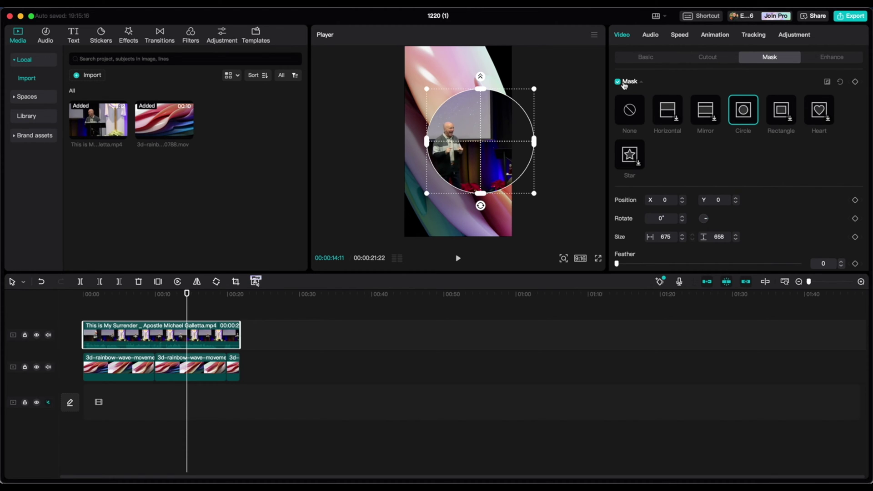
left_click(617, 81)
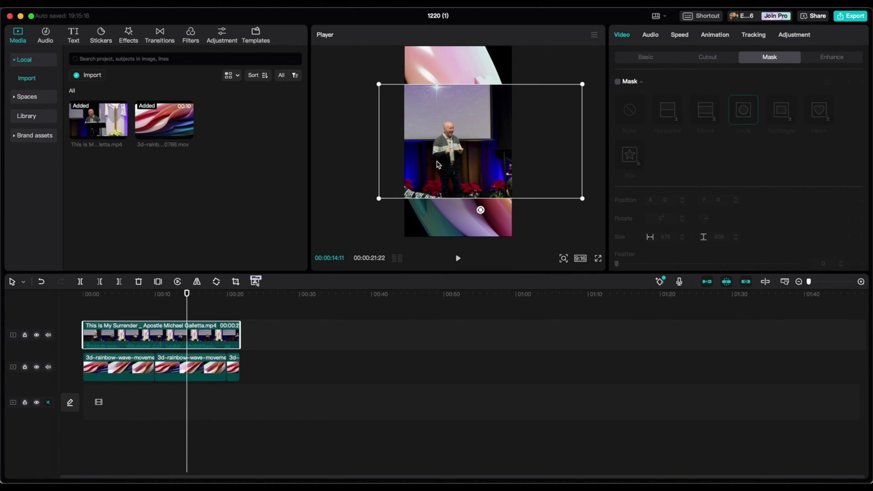
left_click_drag(438, 165, 452, 165)
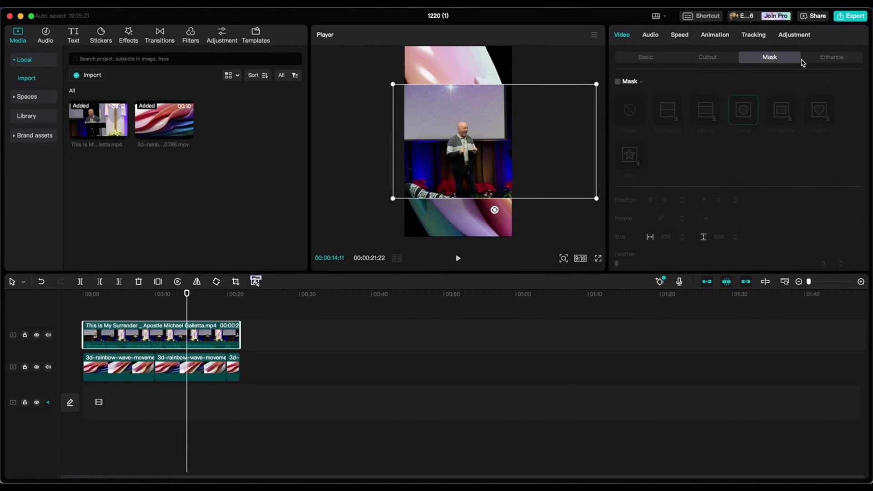
left_click(617, 82)
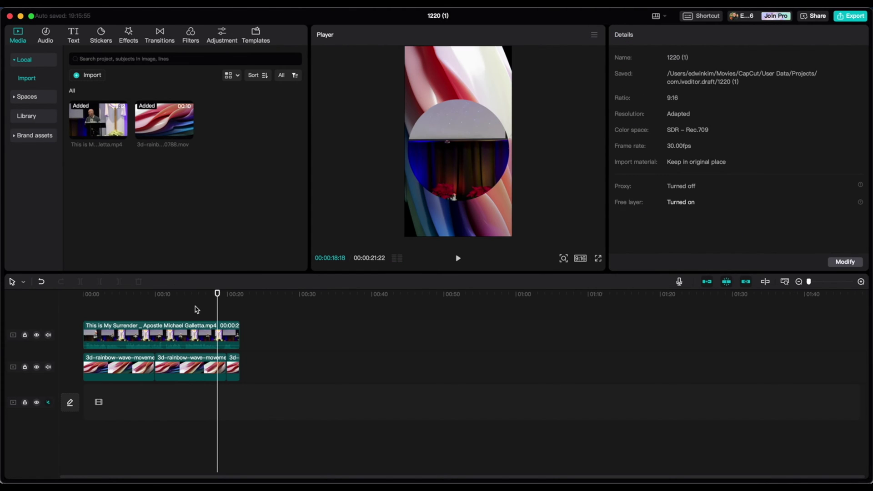
left_click(195, 311)
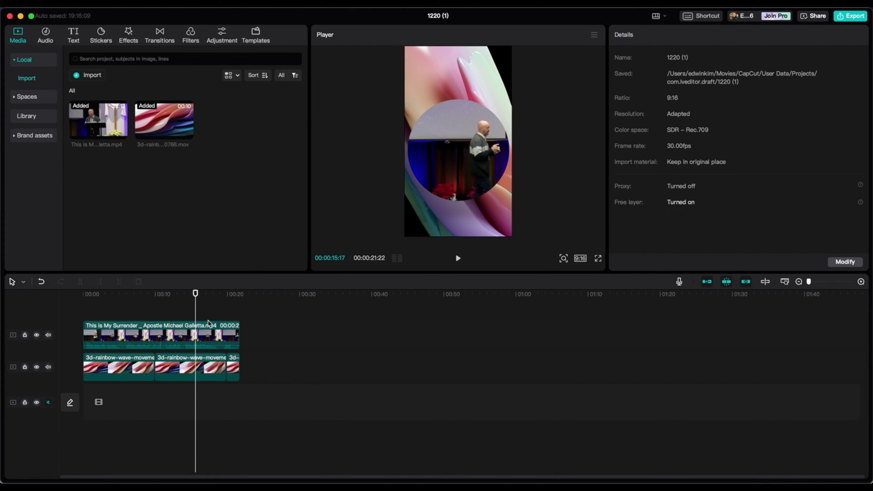
- Split the sermon clip at about 00:15 and select the second part
left_click(200, 336)
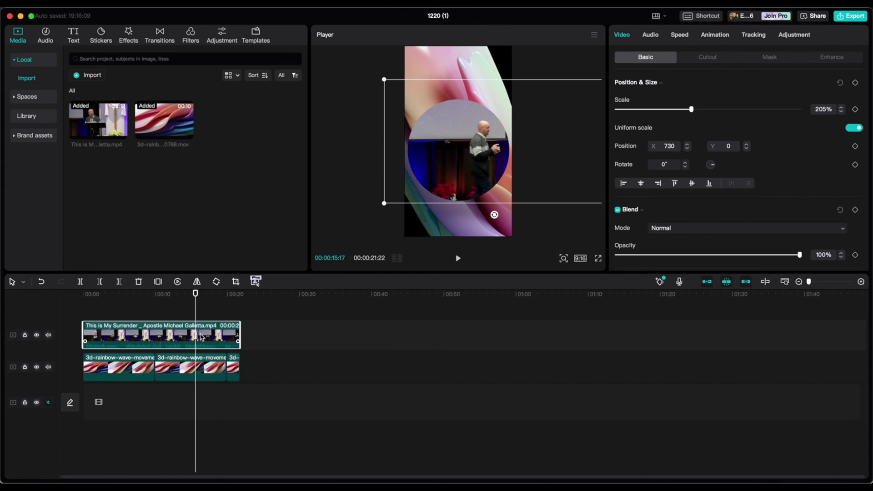
key("ctrl+b")
left_click(210, 311)
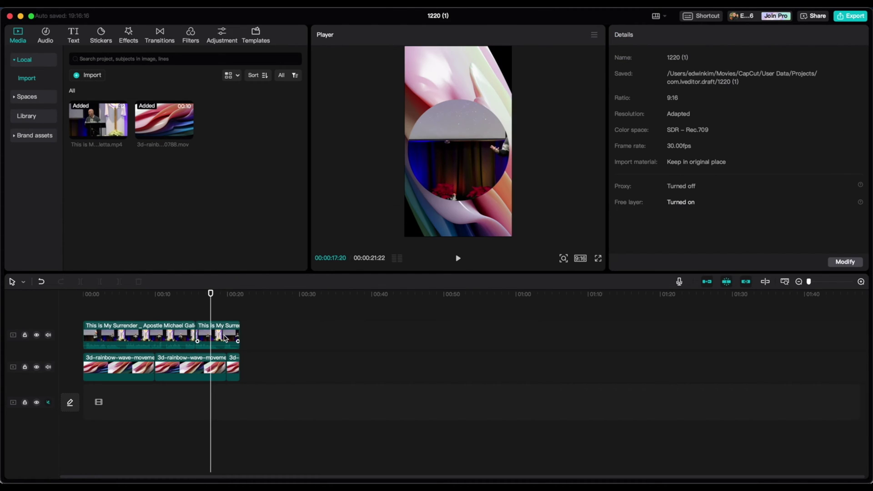
left_click(223, 336)
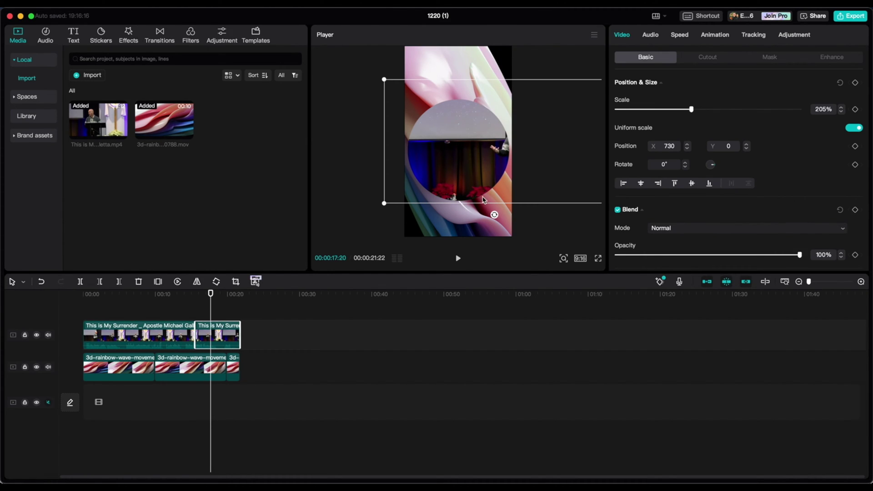
- Reframe the second part so its circle shows the speaker at the pulpit
left_click(756, 56)
left_click(617, 86)
left_click(652, 57)
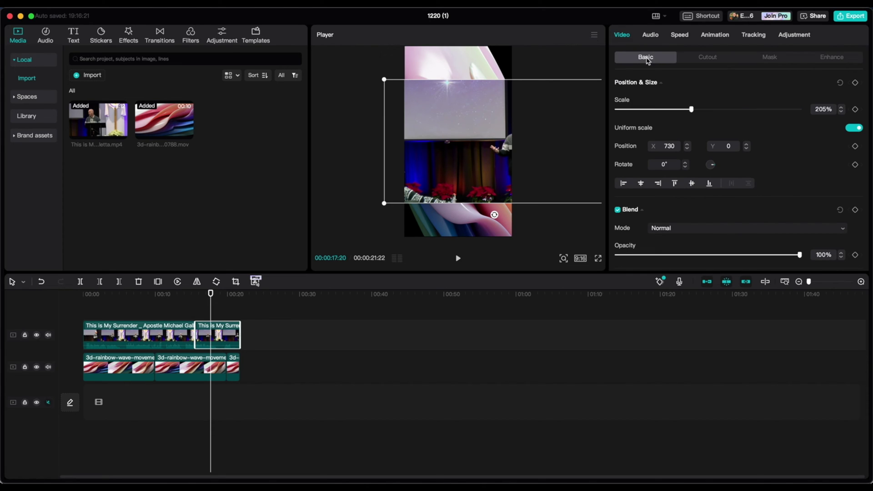
left_click_drag(531, 121, 468, 124)
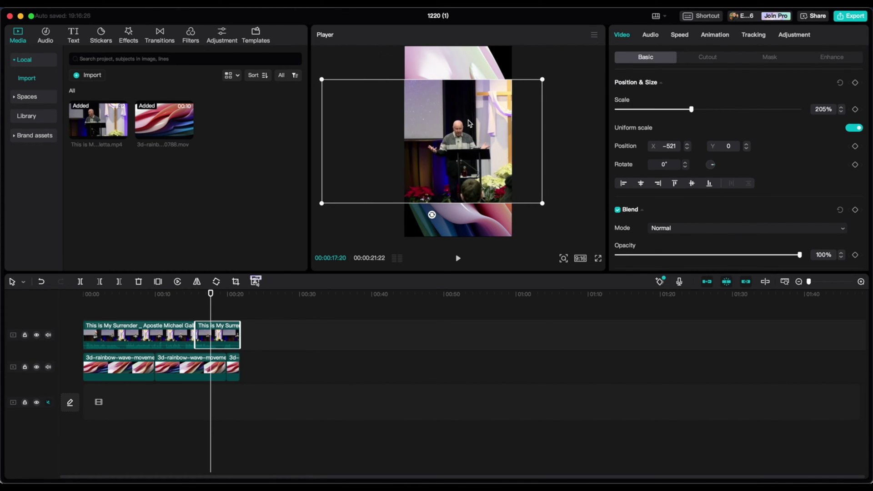
left_click(762, 58)
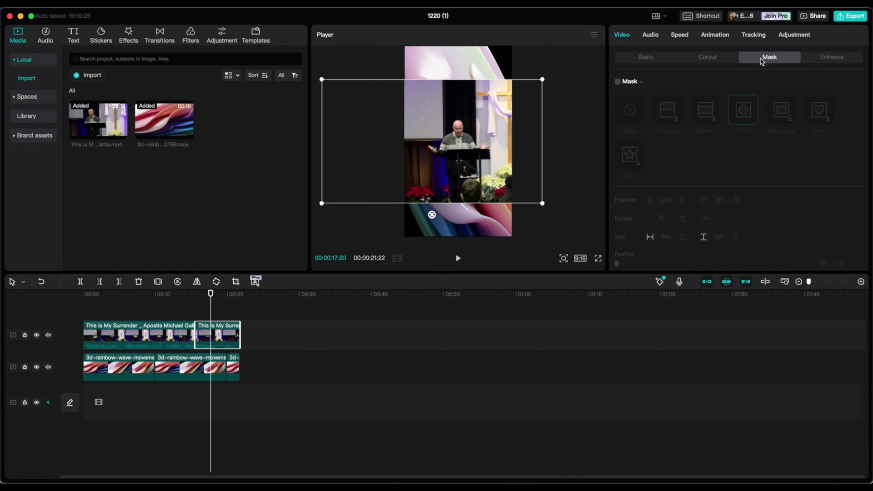
left_click(618, 82)
left_click_drag(443, 141, 473, 140)
- Replay the cut between 00:13 and 00:18 to check the reframed second part
left_click(185, 304)
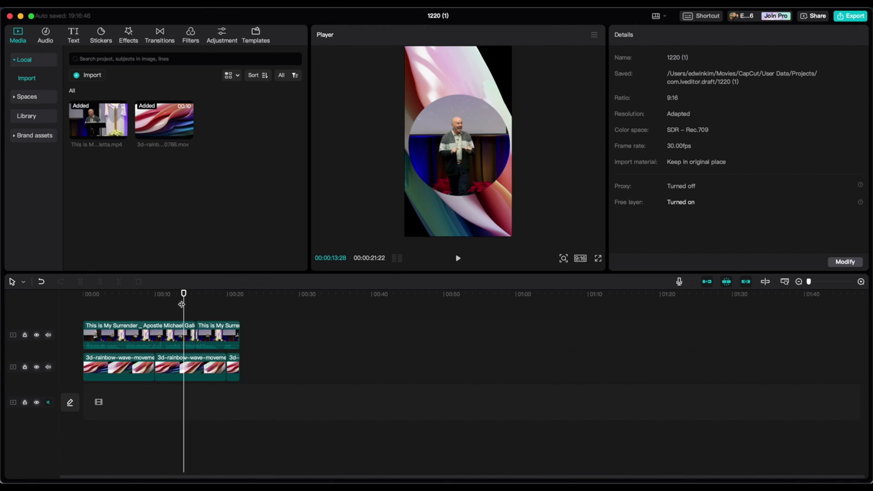
left_click_drag(185, 295, 206, 295)
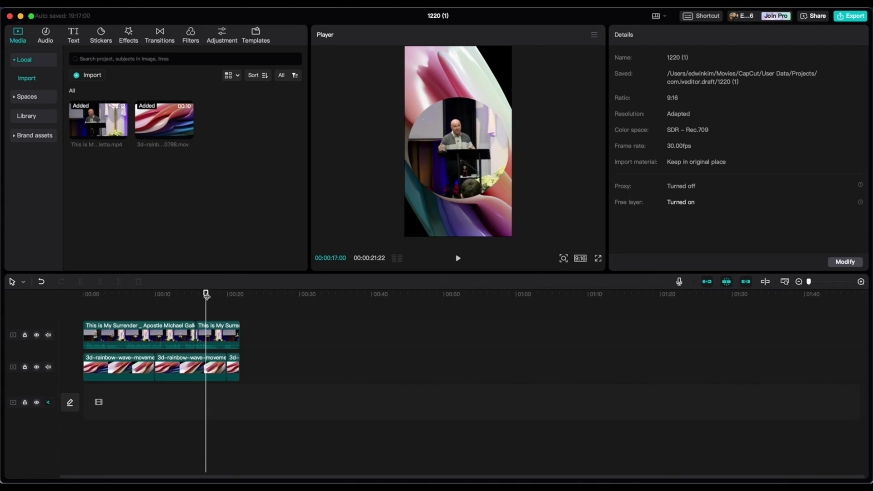
left_click(178, 312)
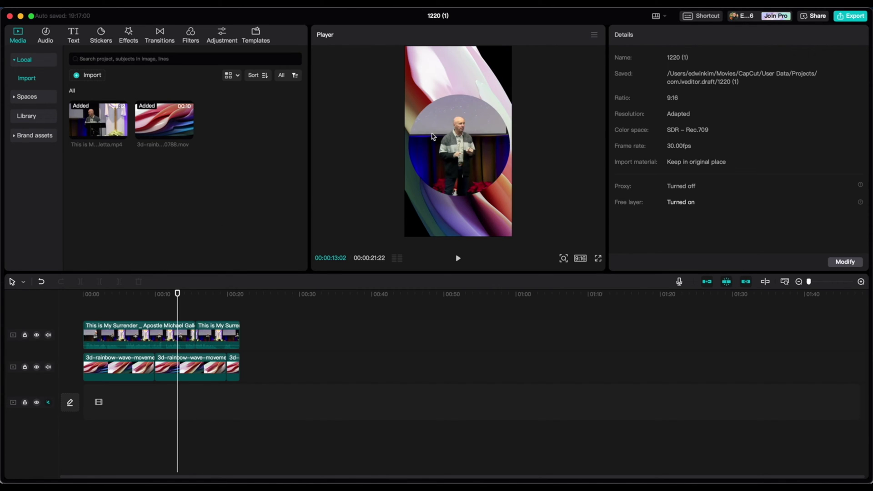
left_click(213, 313)
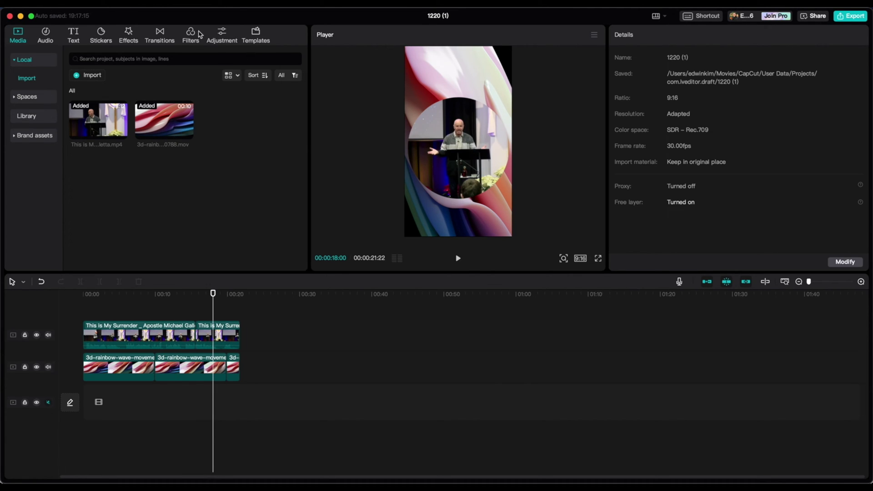
- Generate English auto captions spanning the full 00:00:21:22 clip and select the first caption
left_click(73, 37)
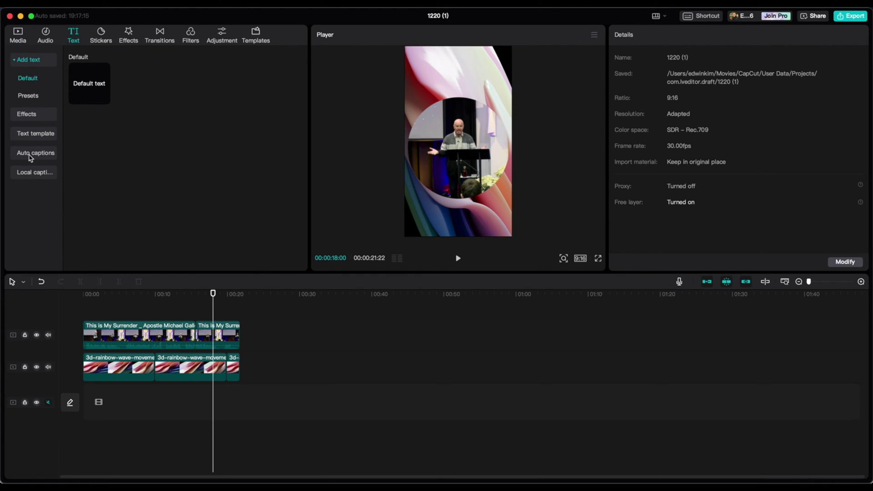
left_click_drag(210, 294, 84, 294)
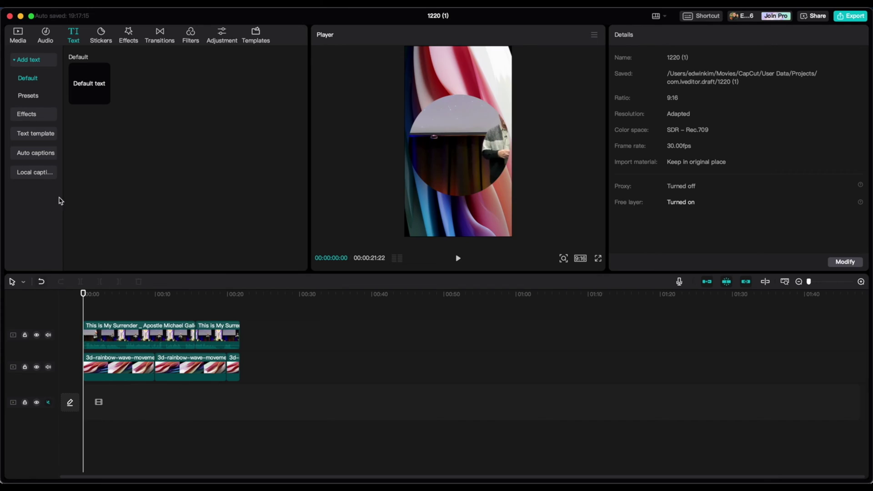
left_click(26, 154)
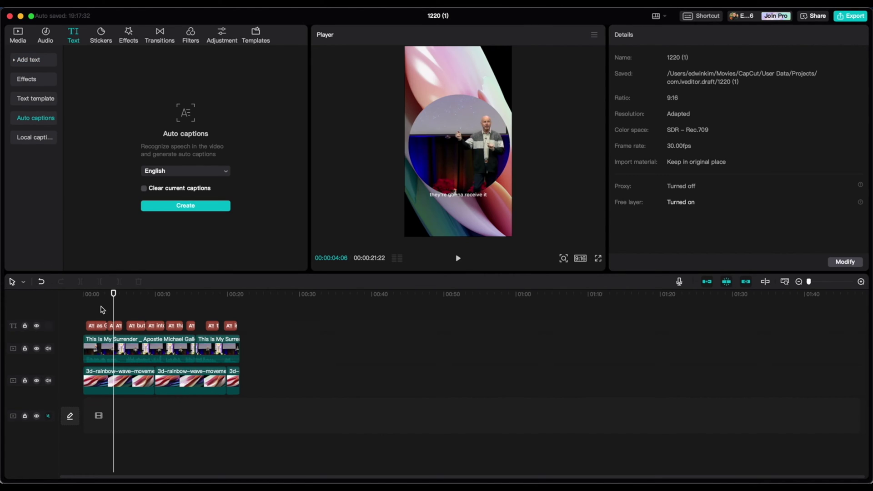
left_click(89, 325)
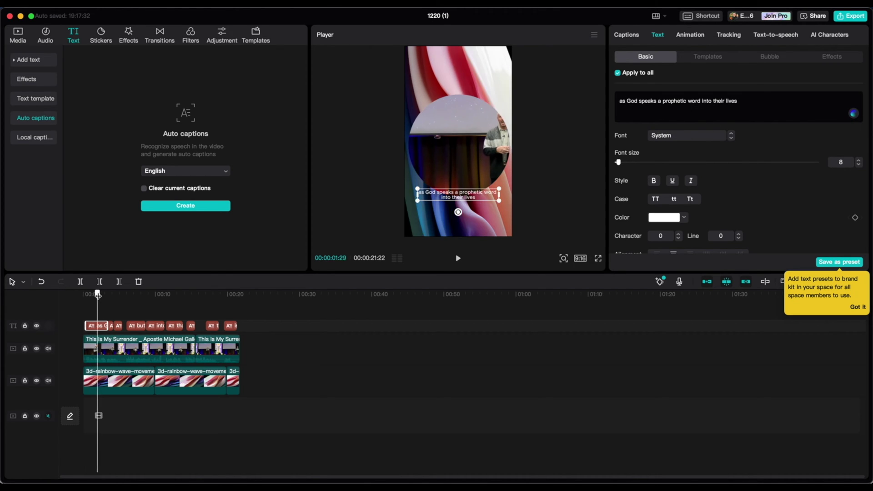
left_click(136, 314)
- Select the captions, then nudge the circular speaker video slightly up in the frame
left_click(267, 321)
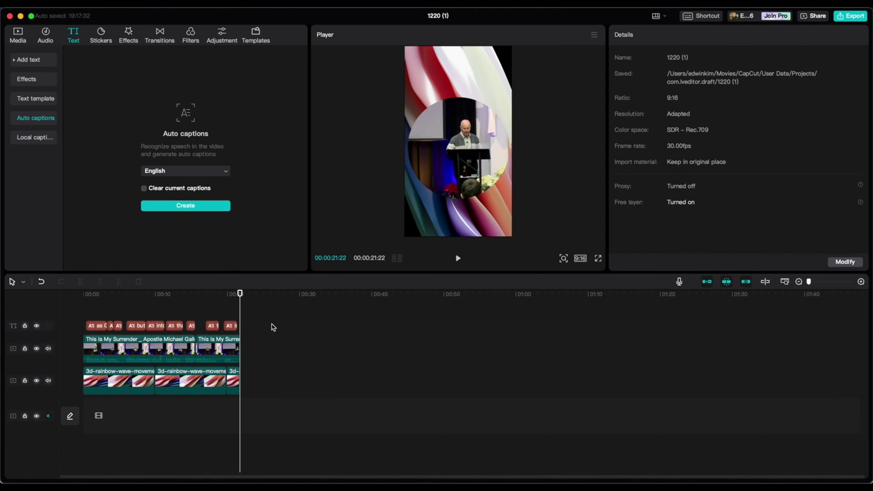
key("super+a")
left_click(180, 311)
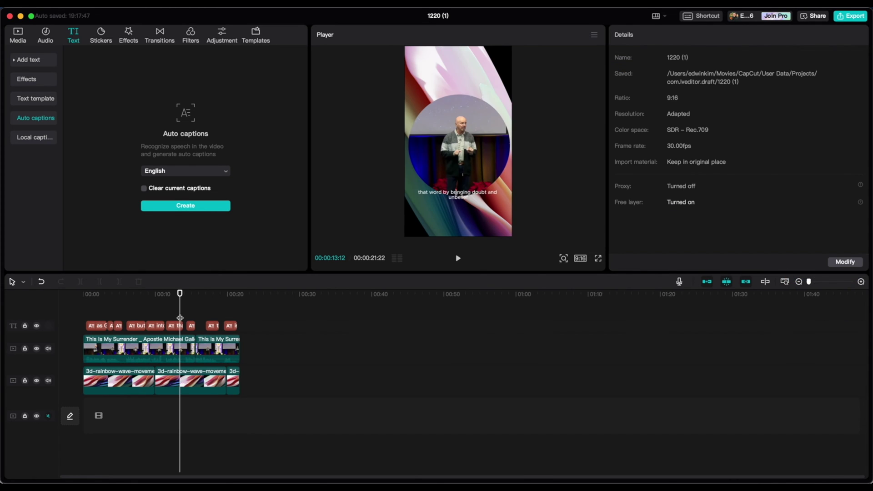
left_click(96, 327)
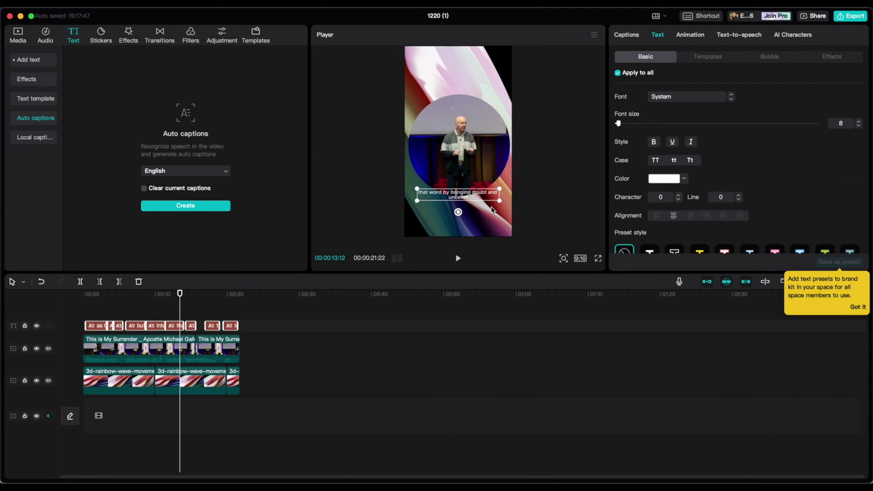
left_click(105, 349)
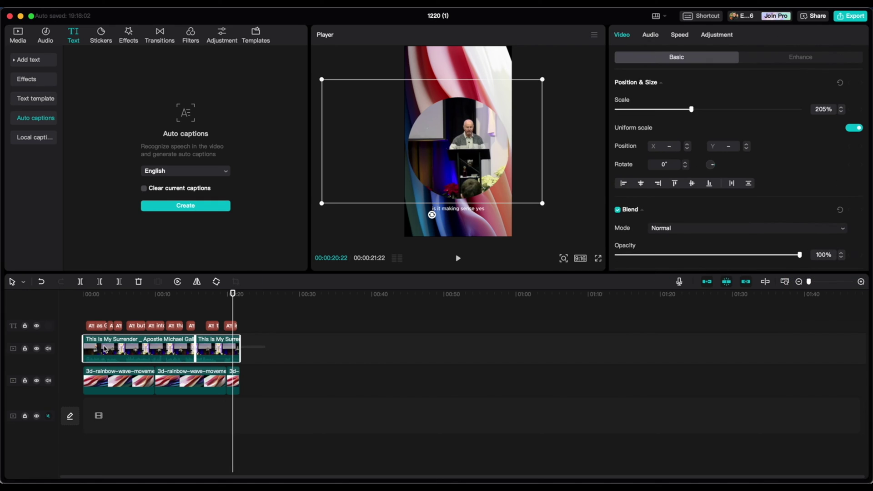
left_click_drag(492, 157, 493, 149)
- Set all captions to the Poppins-Bold font at size 12
left_click(459, 208)
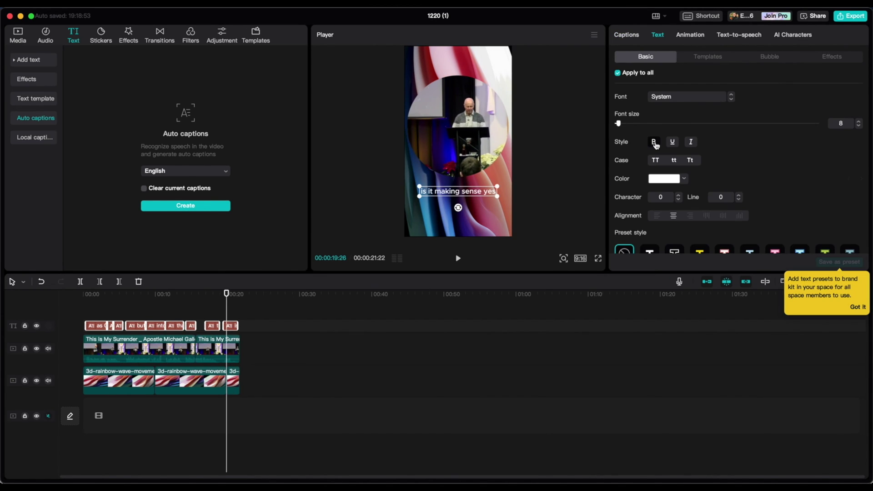
left_click(732, 98)
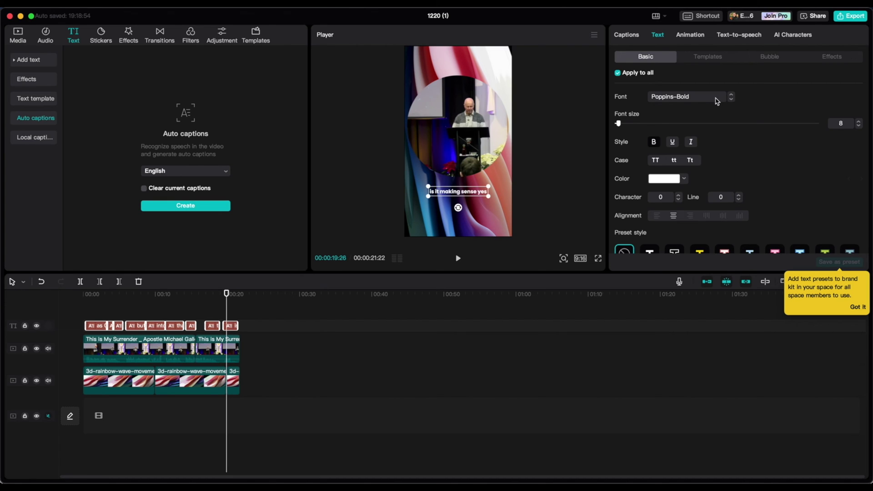
left_click(718, 101)
left_click(850, 120)
left_click(859, 121)
left_click(859, 121)
left_click(859, 121)
left_click(859, 121)
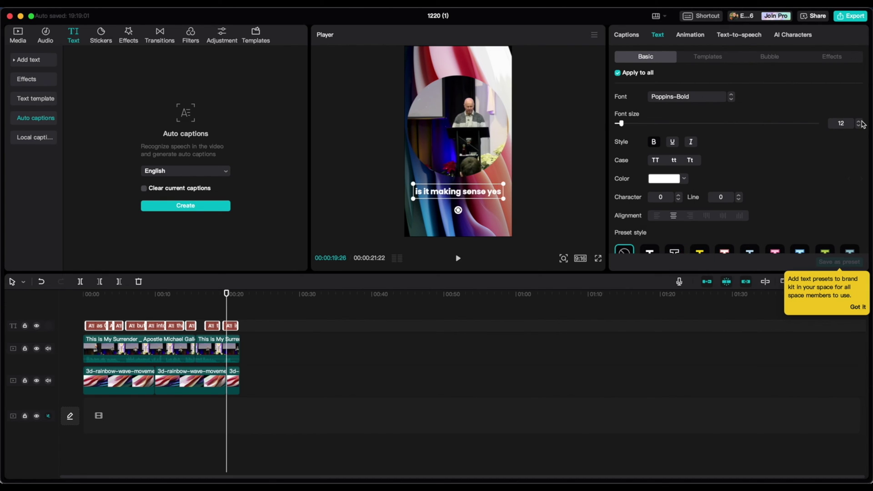
- Add a black drop shadow to the captions and turn its angle to 126°
scroll(784, 176, "down", 10)
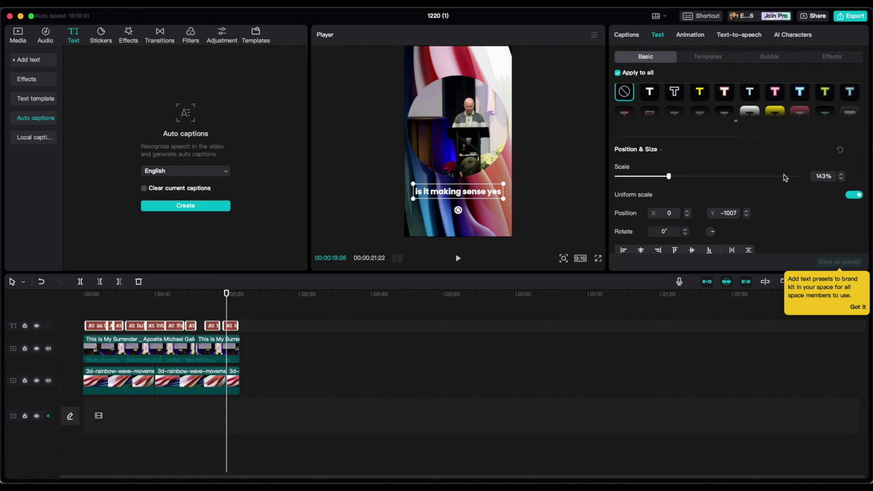
left_click(622, 208)
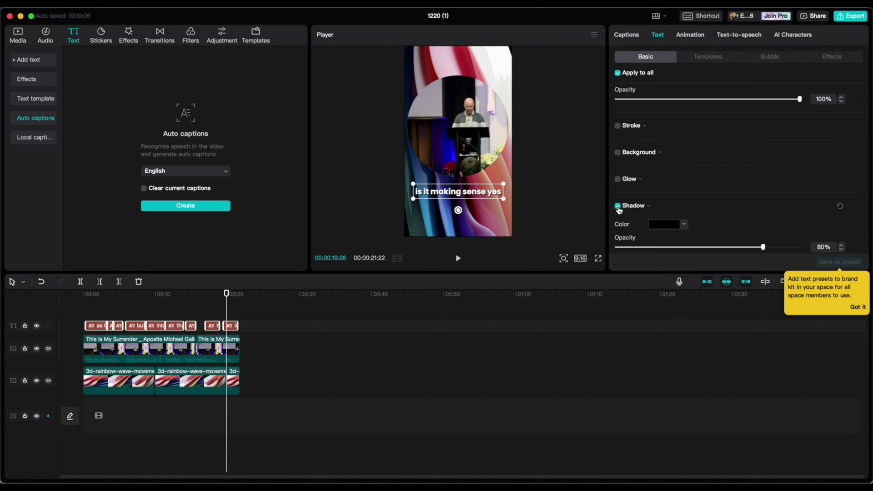
scroll(773, 159, "down", 3)
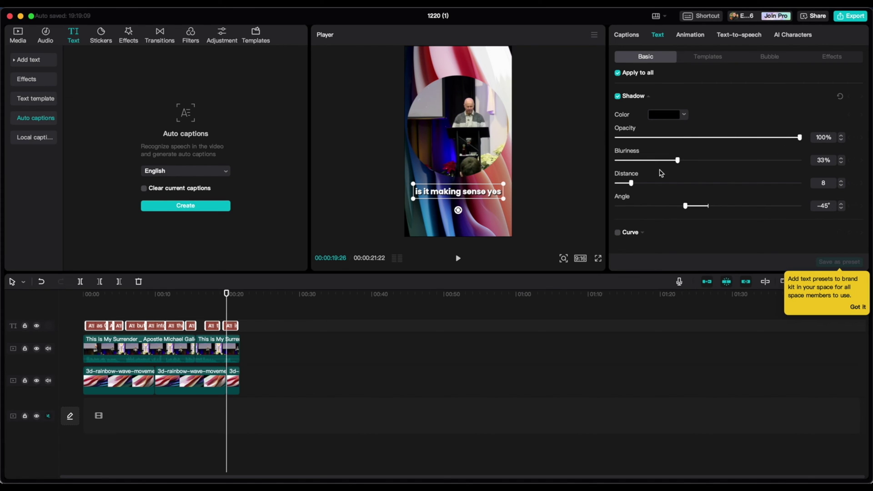
mouse_move(686, 205)
left_mouse_down()
mouse_move(776, 207)
mouse_move(696, 206)
left_mouse_up()
- Give the captions a black stroke of thickness 40, leaving no background box
scroll(688, 146, "up", 4)
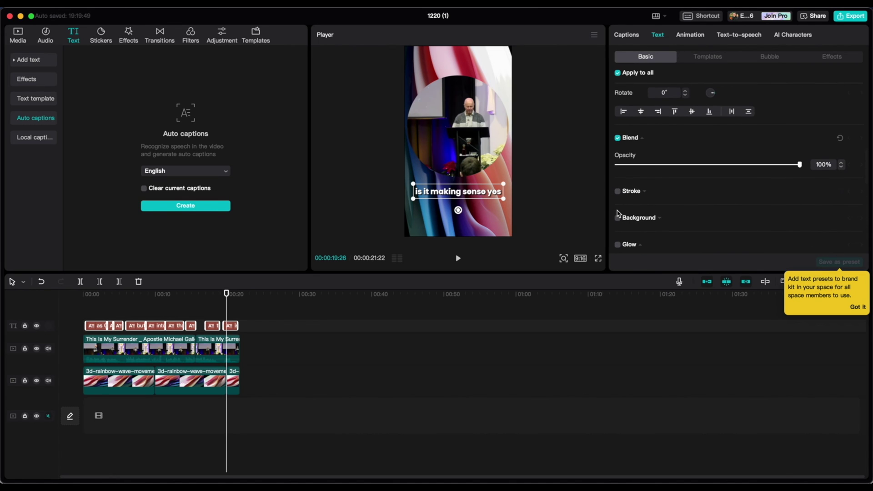
left_click(618, 192)
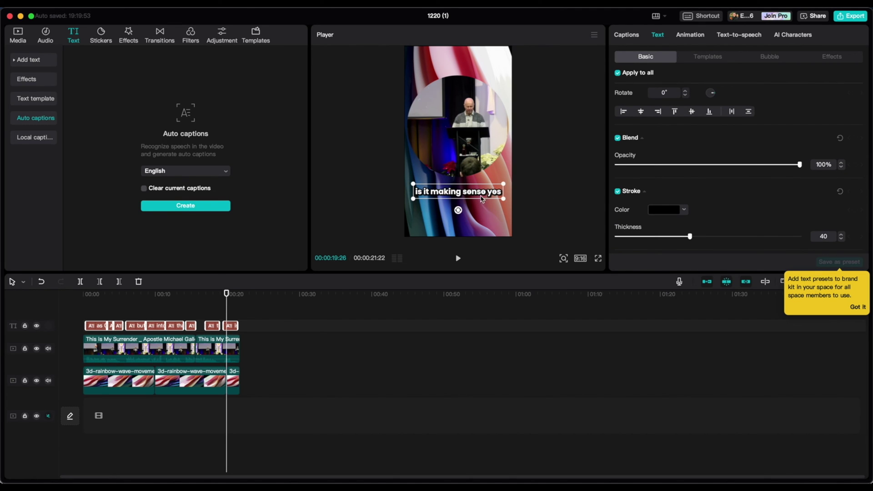
scroll(695, 186, "down", 2)
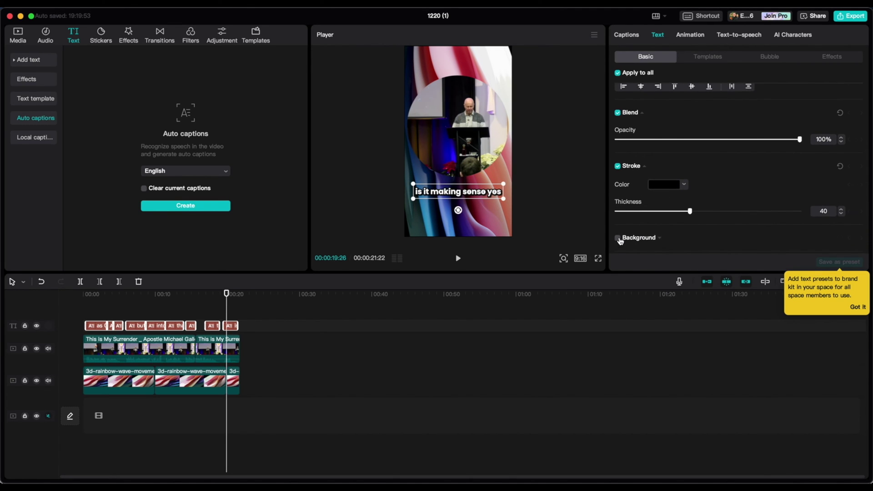
left_click(619, 239)
scroll(717, 189, "down", 5)
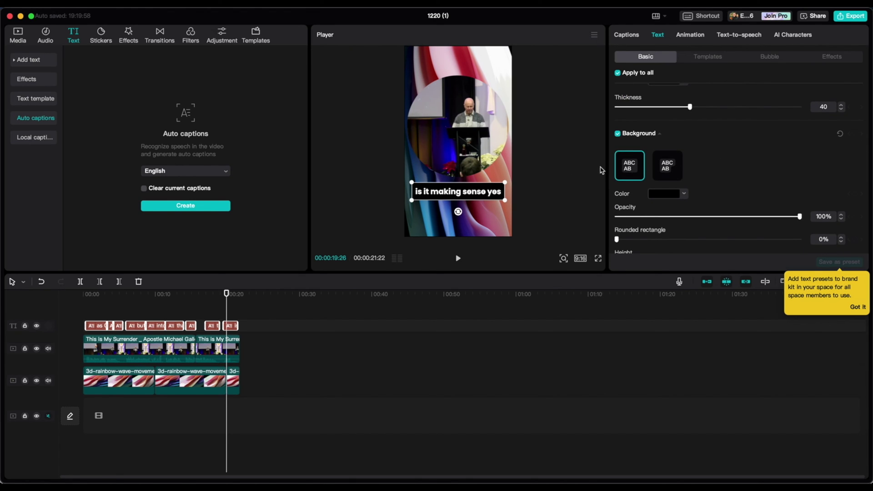
left_click(618, 134)
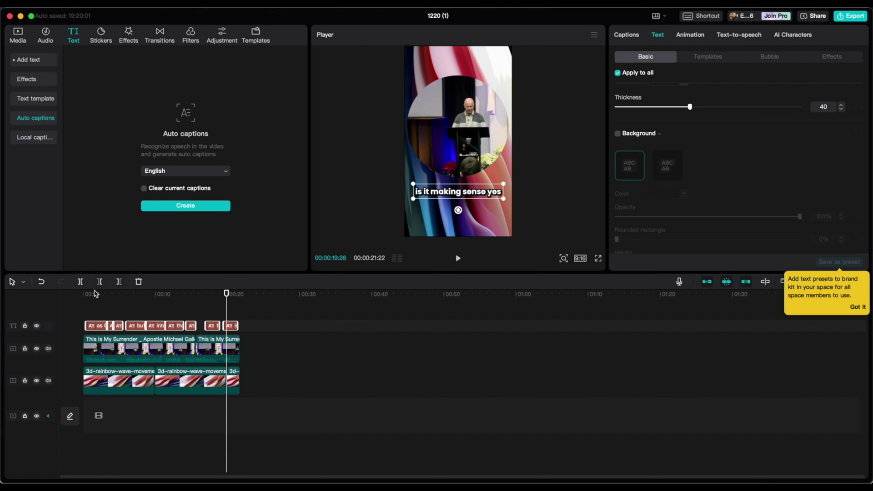
- Replay the captioned sermon clip from the start, then bring up the Export settings
left_click(86, 303)
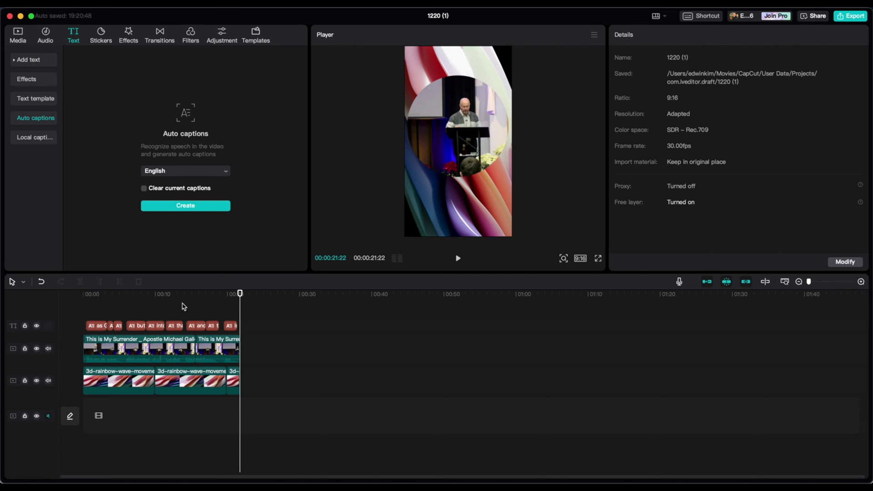
left_click(855, 16)
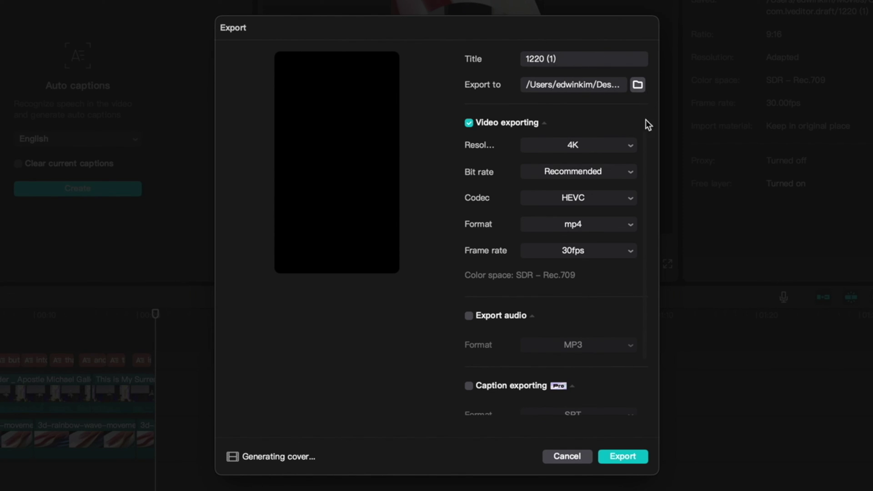
- Change the export frame rate from 30fps to 60fps, keeping 4K, HEVC codec and mp4
left_click(624, 253)
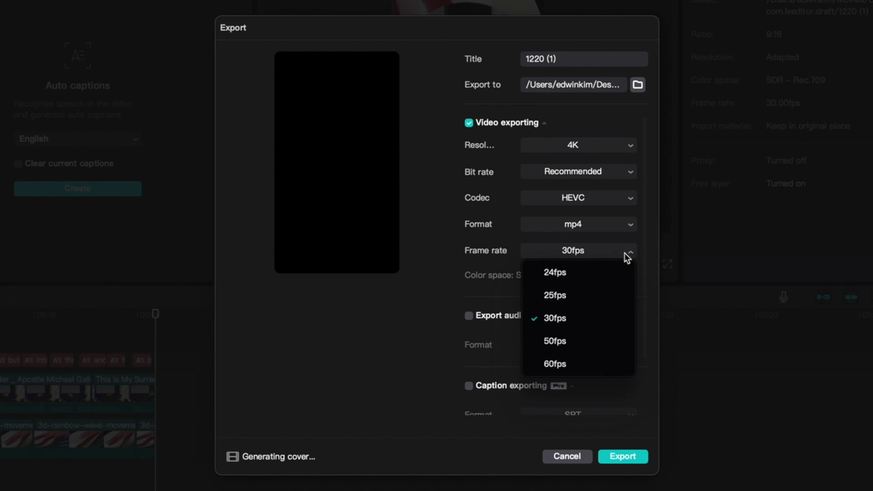
left_click(567, 362)
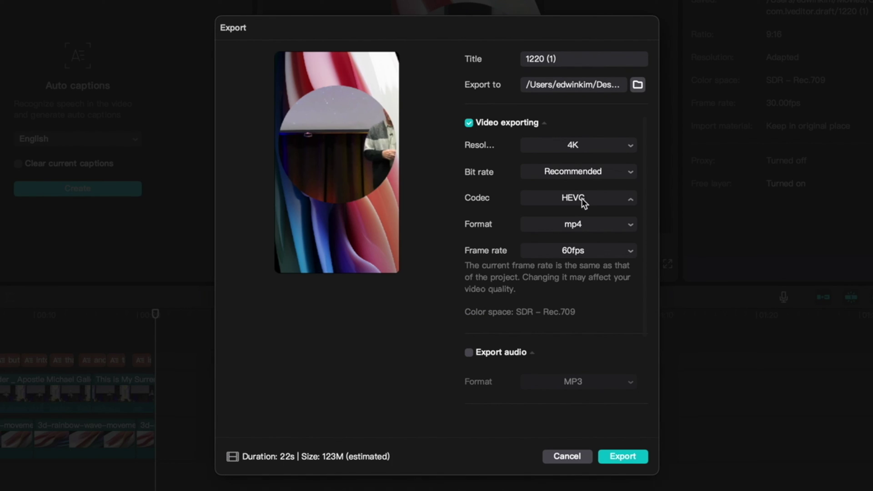
left_click(627, 132)
scroll(591, 242, "down", 3)
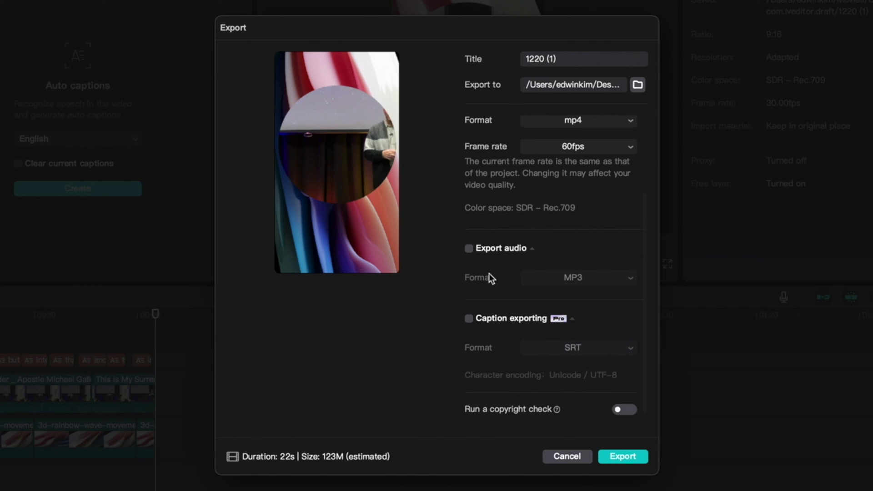